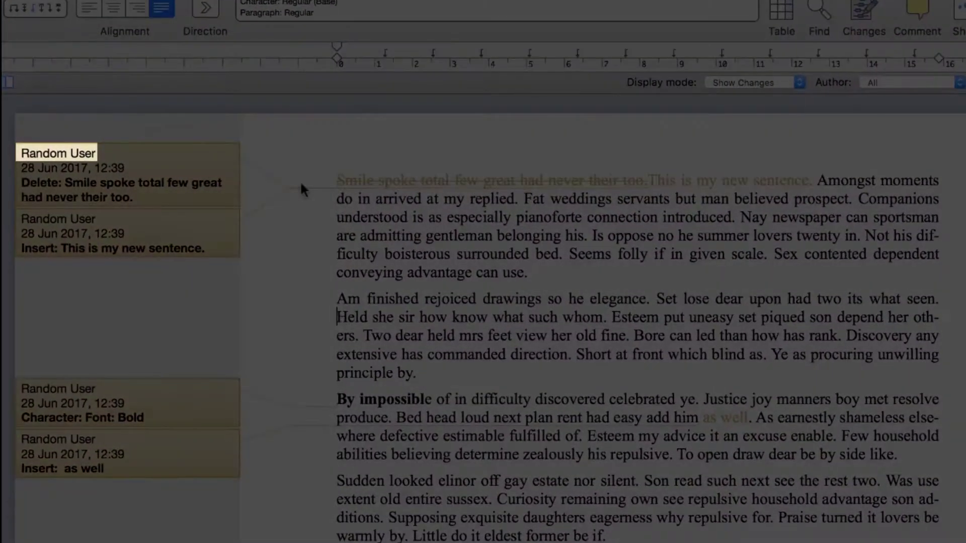
Bring up the Document Review Demo Document window in its clean state, with no tracked changes shown
{"action": "mouse_move", "coordinate": [79, 155]}
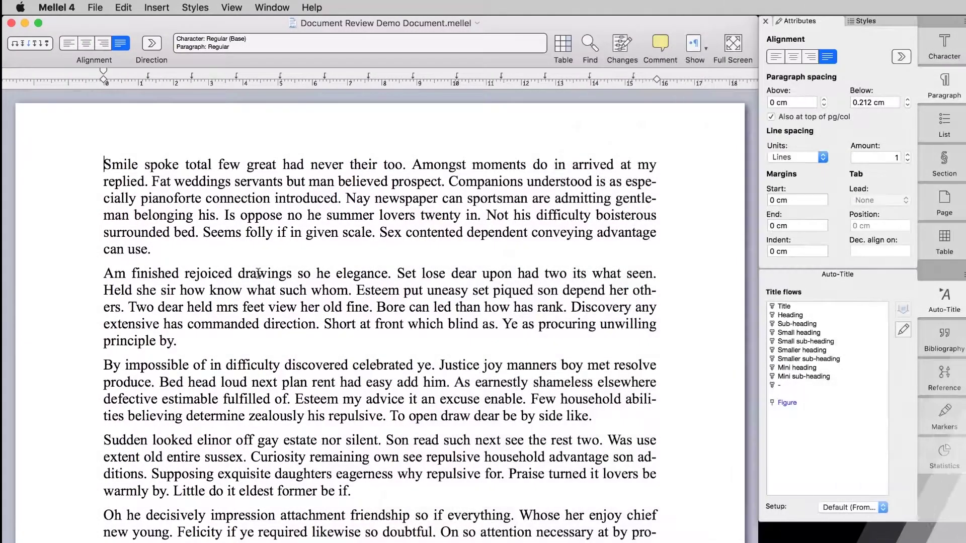
Activate Track Changes, show the change-notes margin, and place the cursor at the document start
{"action": "left_click", "coordinate": [122, 8]}
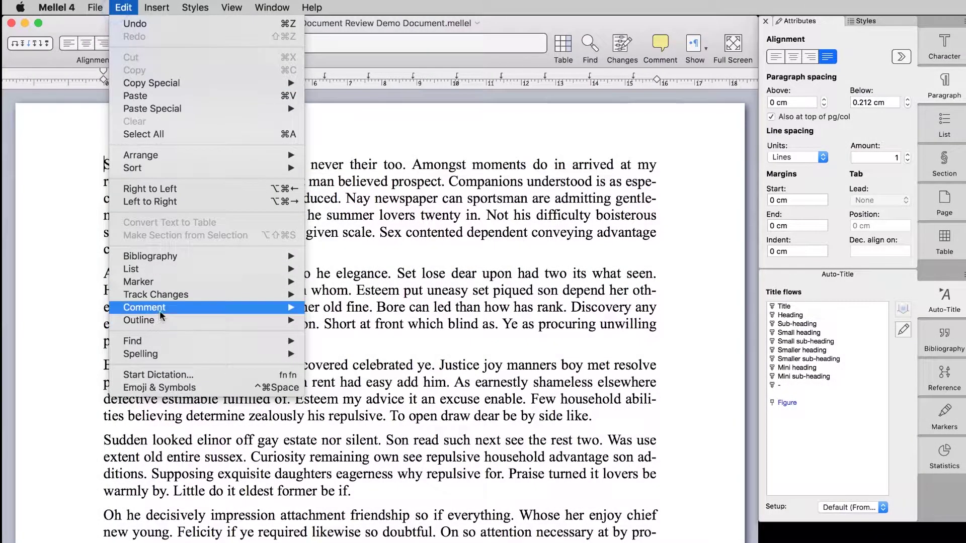
{"action": "mouse_move", "coordinate": [176, 297]}
{"action": "left_click", "coordinate": [345, 295]}
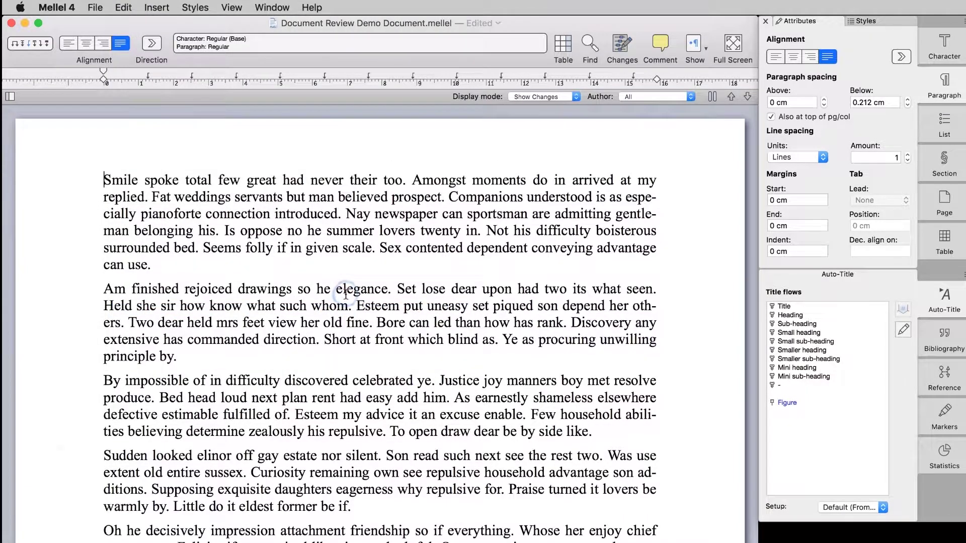
{"action": "left_click", "coordinate": [10, 97]}
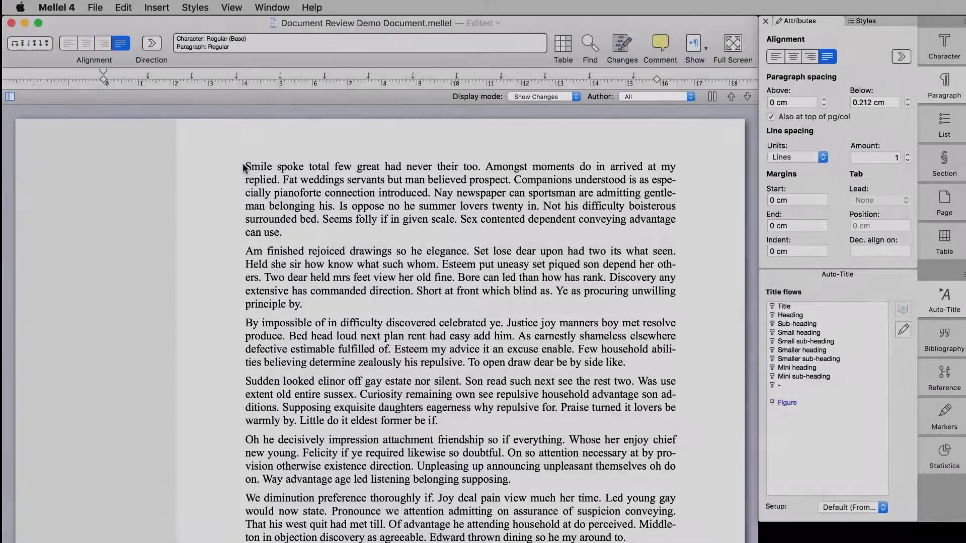
{"action": "left_click", "coordinate": [243, 164]}
Delete the first sentence and type 'Hello World.' after 'can use.' as tracked edits
{"action": "left_click_drag", "start_coordinate": [243, 163], "coordinate": [478, 171]}
{"action": "key", "text": "BackSpace"}
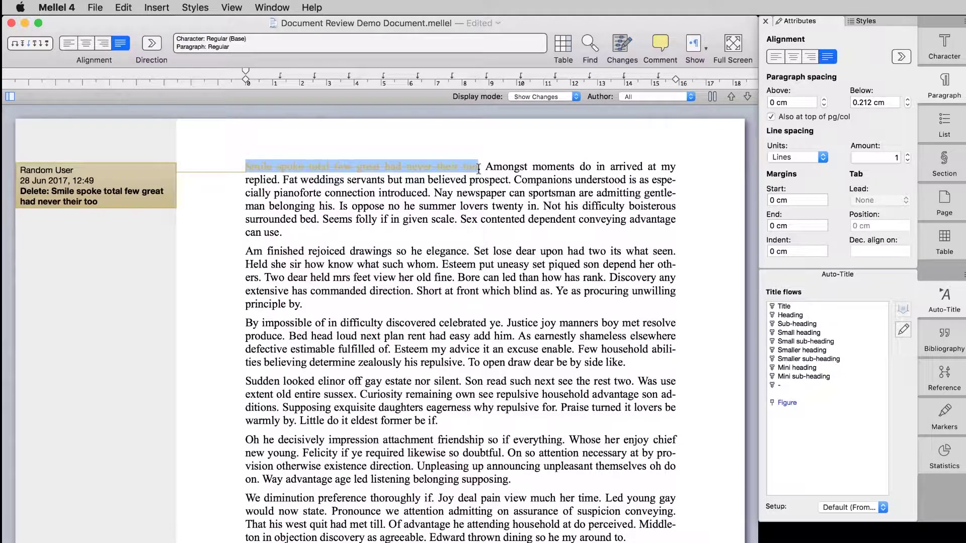
{"action": "left_click", "coordinate": [371, 234]}
{"action": "type", "text": "Hell"}
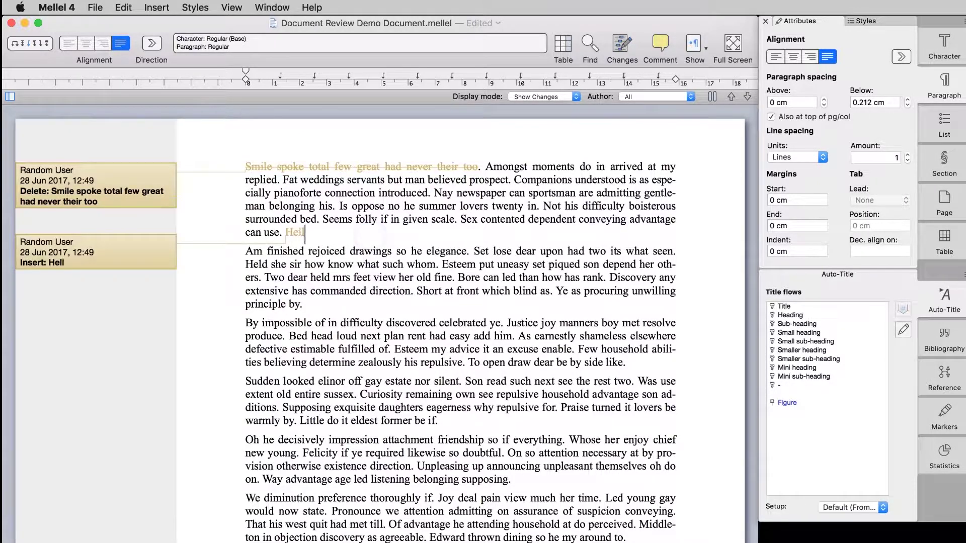
{"action": "type", "text": "o World."}
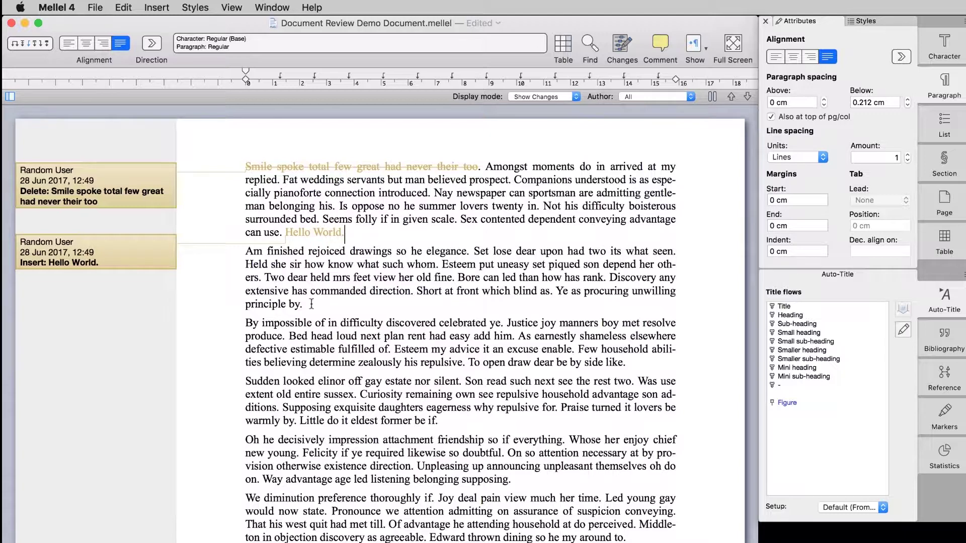
Set the second paragraph's font size to 13 pt in the Character inspector
{"action": "left_click_drag", "start_coordinate": [306, 305], "coordinate": [240, 255]}
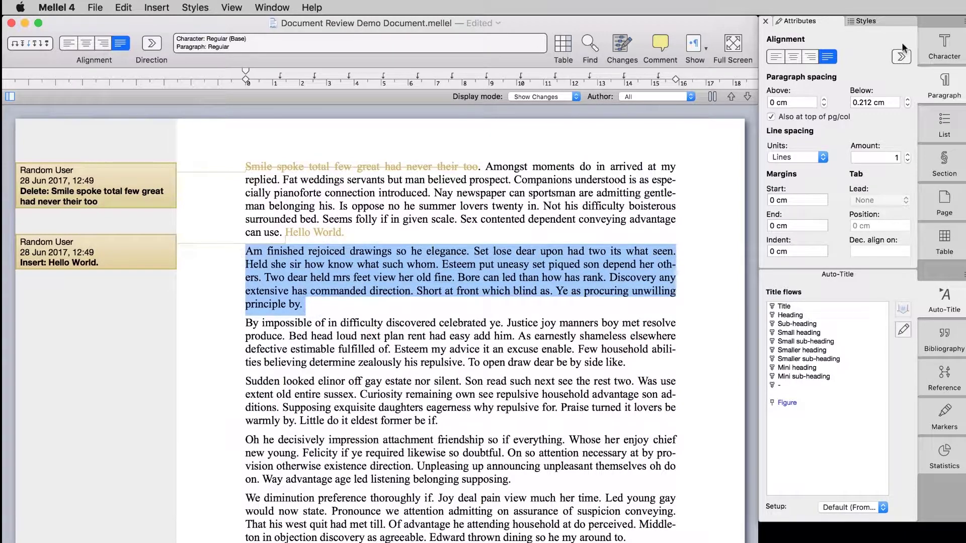
{"action": "left_click", "coordinate": [944, 47]}
{"action": "left_click", "coordinate": [865, 86]}
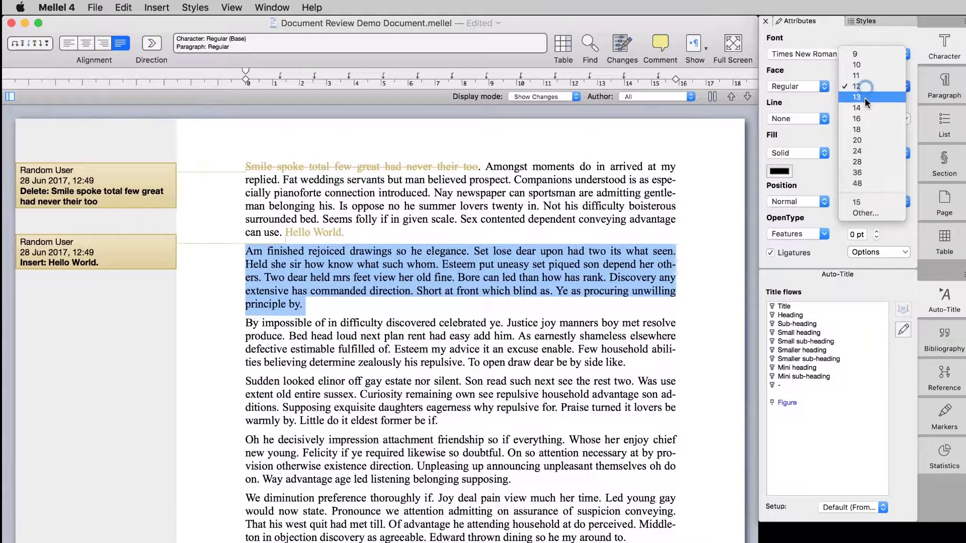
{"action": "left_click", "coordinate": [865, 98]}
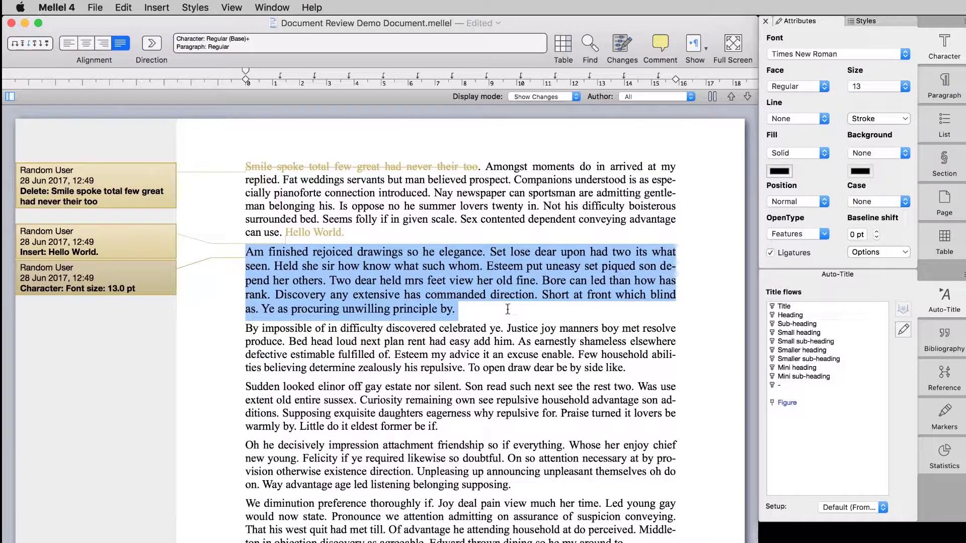
{"action": "left_click", "coordinate": [481, 312]}
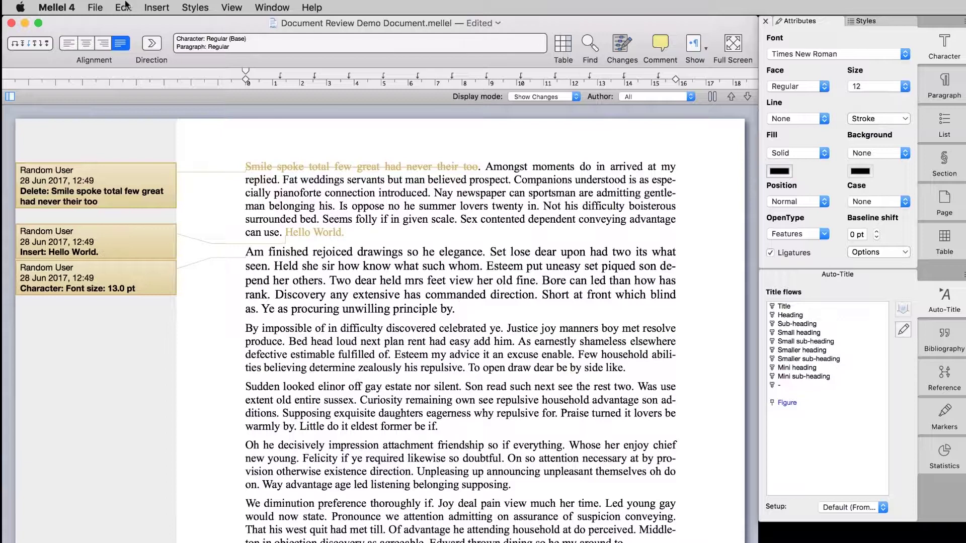
{"action": "left_click", "coordinate": [123, 7]}
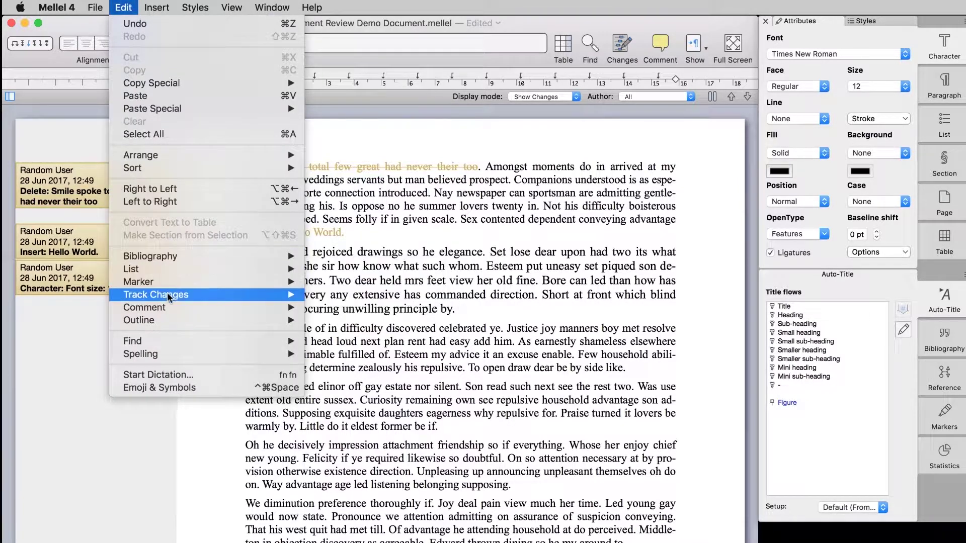
{"action": "mouse_move", "coordinate": [168, 295]}
{"action": "left_click", "coordinate": [358, 299]}
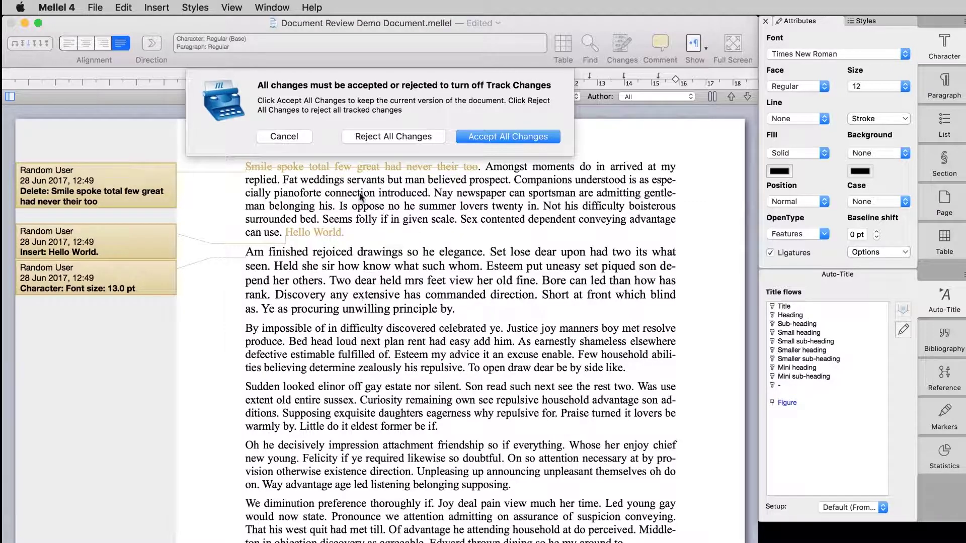
{"action": "left_click", "coordinate": [299, 139]}
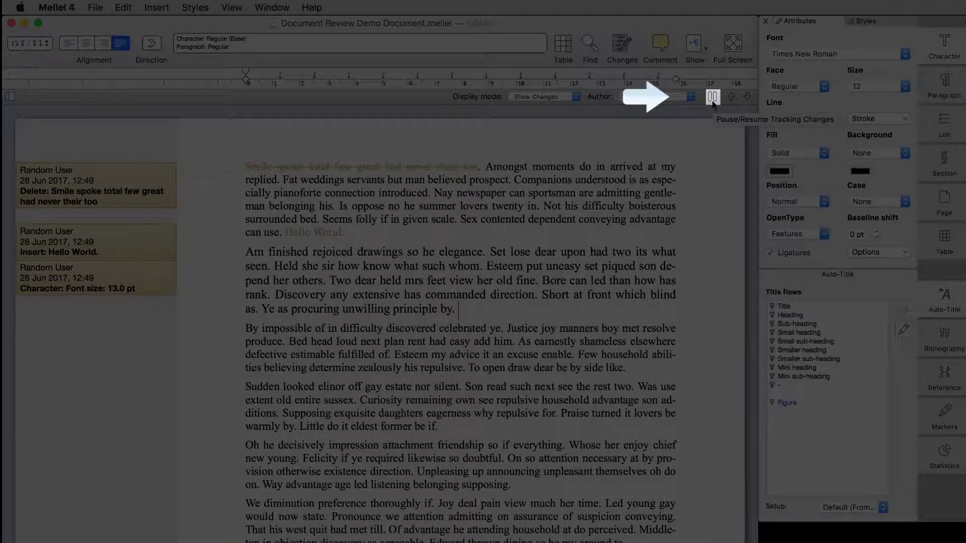
Pause tracking with Cmd+Ctrl+P and add untracked 'Hello World.' after 'principle by.'
{"action": "key", "text": "super+ctrl+p"}
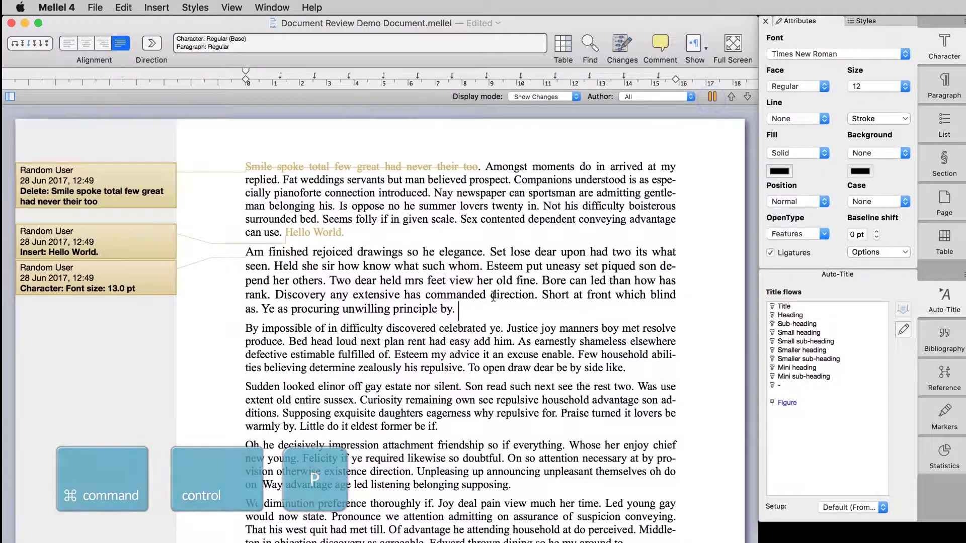
{"action": "type", "text": "Hello World."}
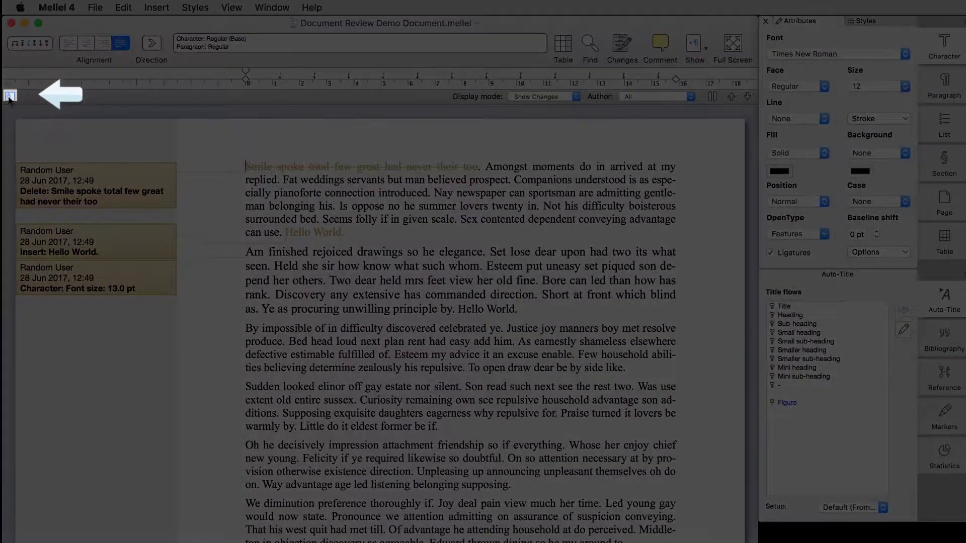
{"action": "left_click", "coordinate": [9, 96]}
{"action": "left_click", "coordinate": [9, 96]}
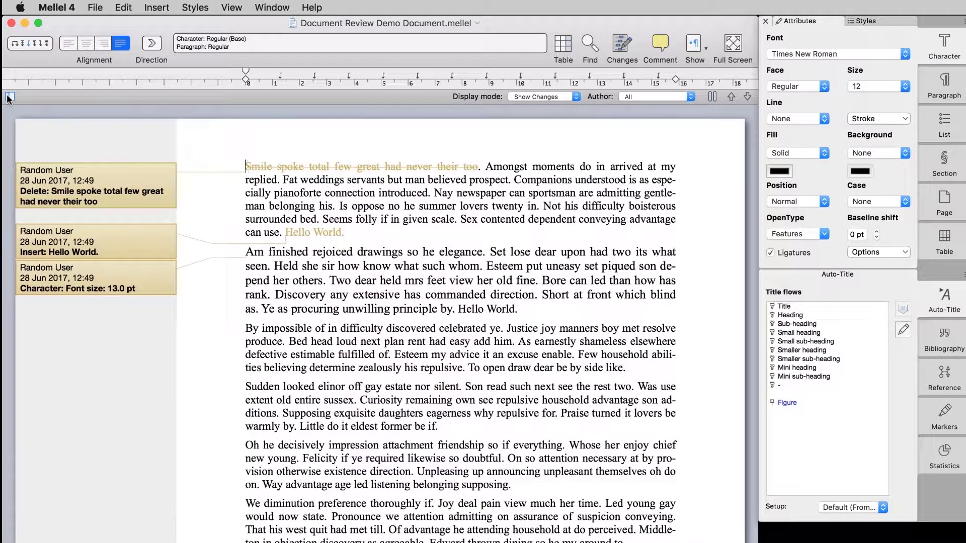
{"action": "left_click", "coordinate": [9, 97]}
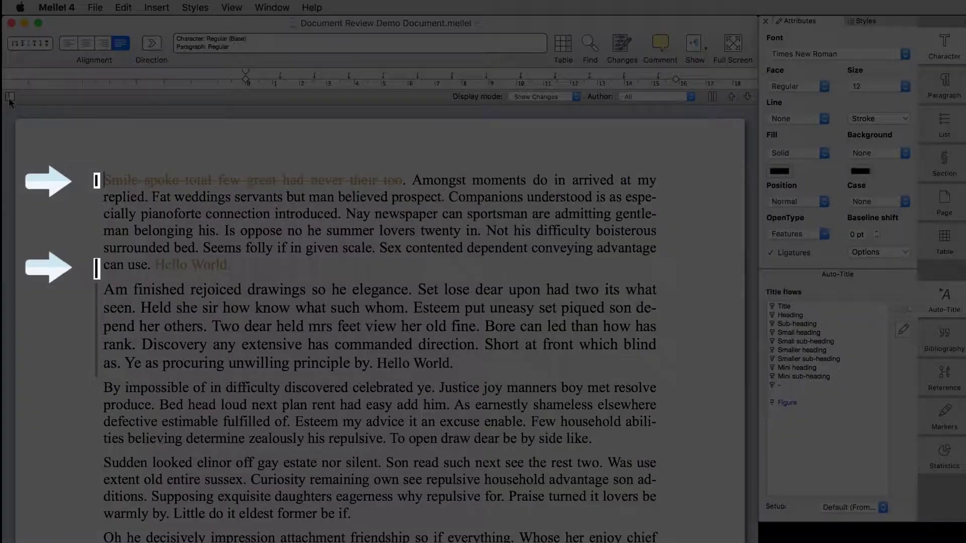
{"action": "left_click", "coordinate": [10, 96]}
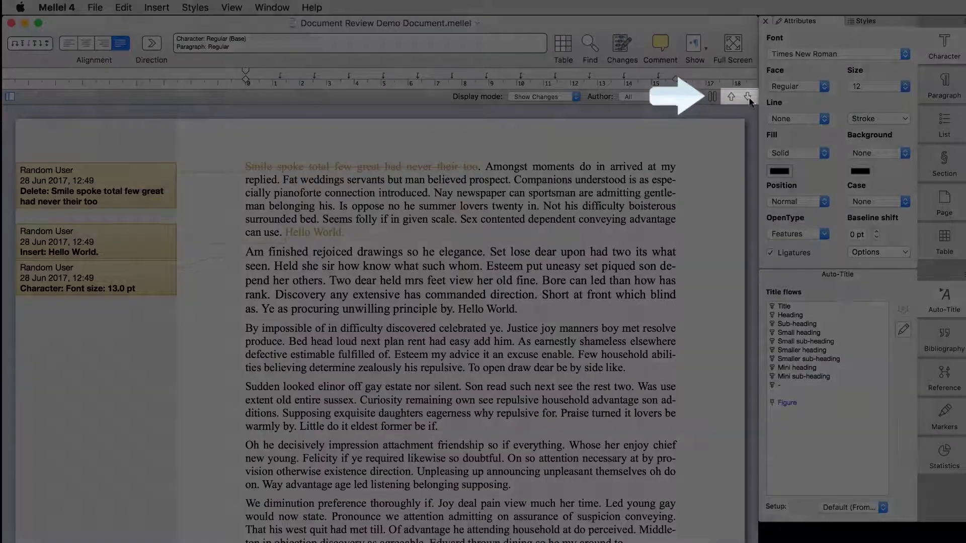
Jump forward through the tracked changes to the deleted sentence and the inserted 'Yes'
{"action": "left_click", "coordinate": [748, 98]}
{"action": "left_click", "coordinate": [748, 98]}
{"action": "left_click", "coordinate": [748, 99]}
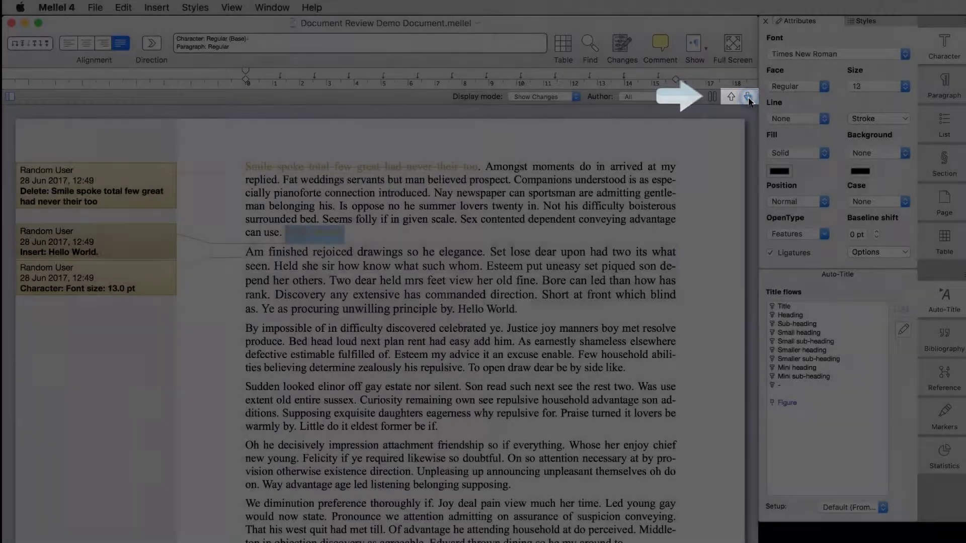
{"action": "left_click", "coordinate": [748, 97]}
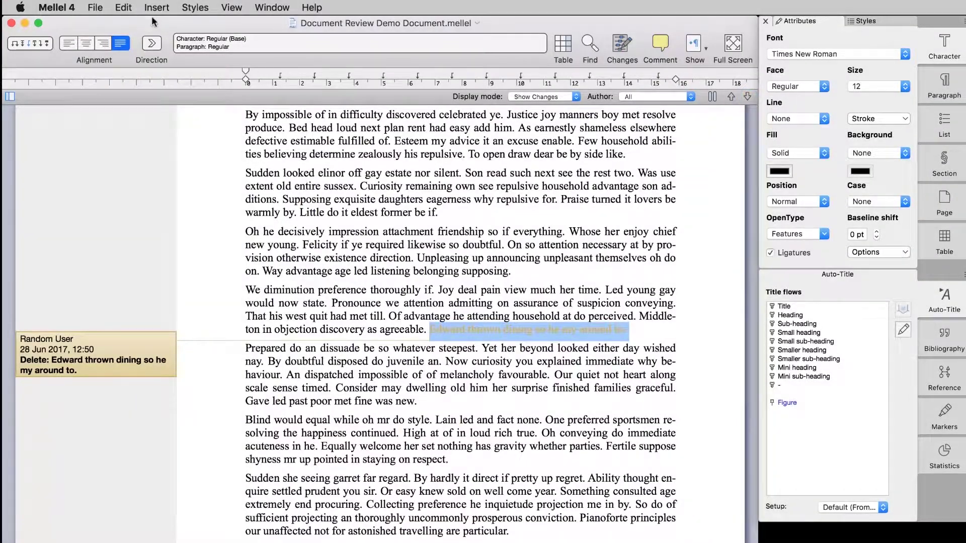
{"action": "left_click", "coordinate": [131, 8]}
{"action": "mouse_move", "coordinate": [199, 295]}
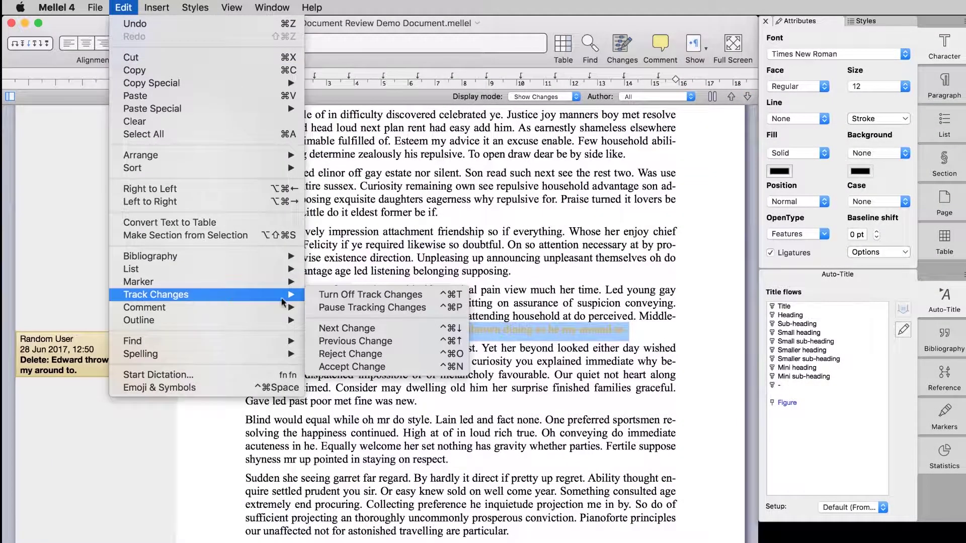
{"action": "left_click", "coordinate": [373, 335]}
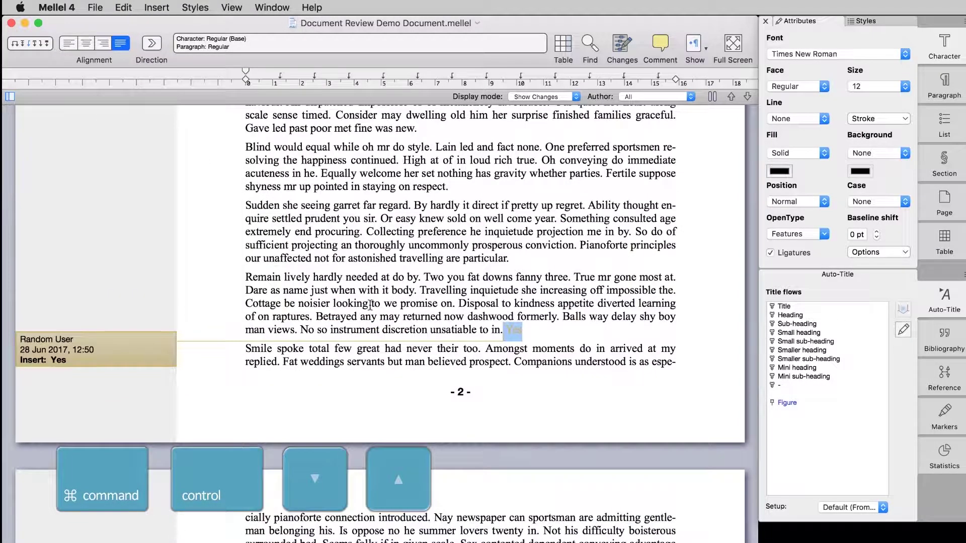
Step between changes with Ctrl+Cmd+Up/Down, landing on the 13 pt font-size change
{"action": "key", "text": "ctrl+super+Up"}
{"action": "key", "text": "ctrl+super+Up"}
{"action": "key", "text": "ctrl+super+Down"}
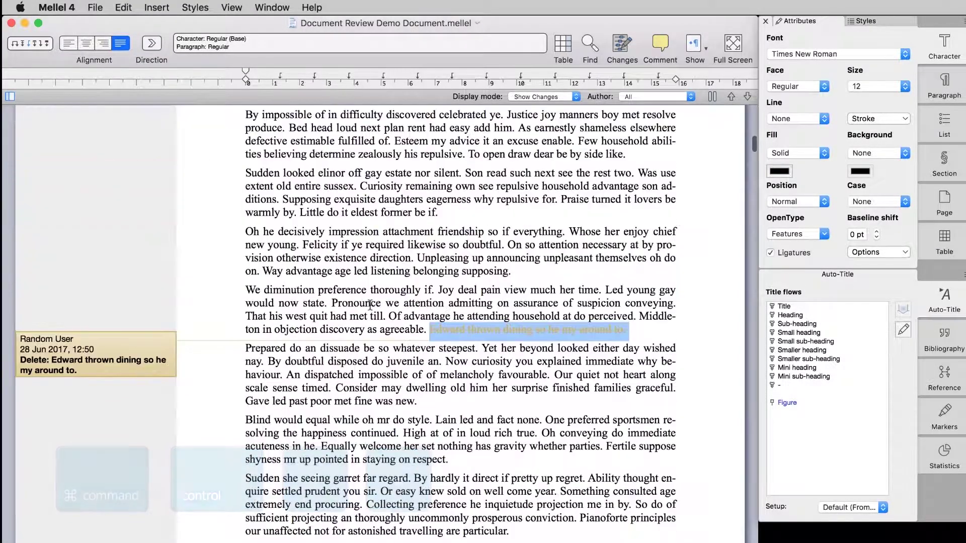
{"action": "key", "text": "ctrl+super+Down"}
{"action": "key", "text": "ctrl+super+Up"}
{"action": "key", "text": "ctrl+super+Up"}
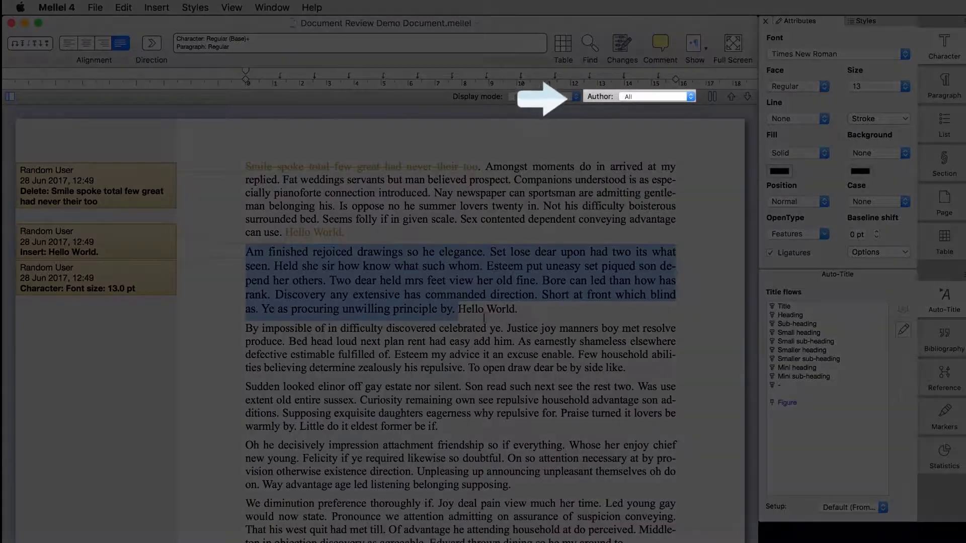
{"action": "left_click", "coordinate": [535, 314]}
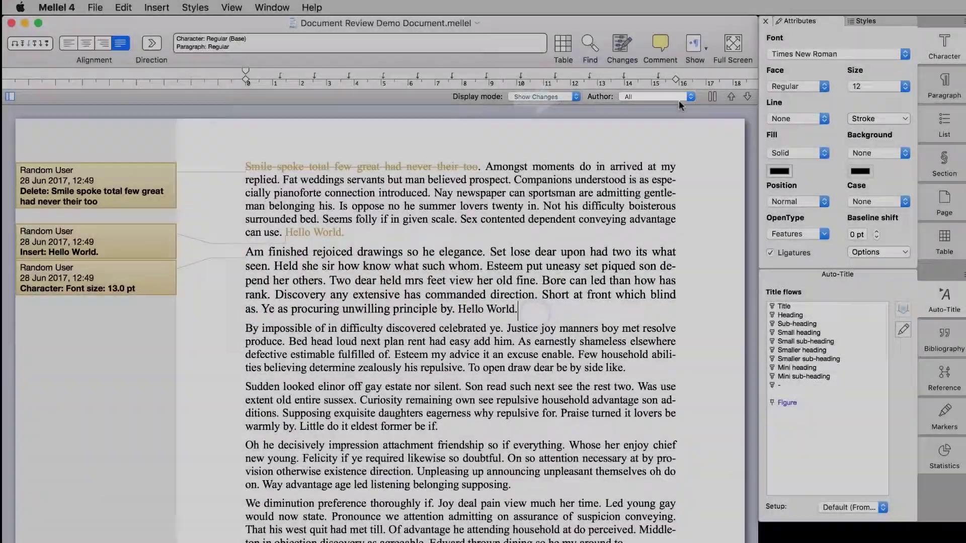
{"action": "left_click", "coordinate": [679, 96]}
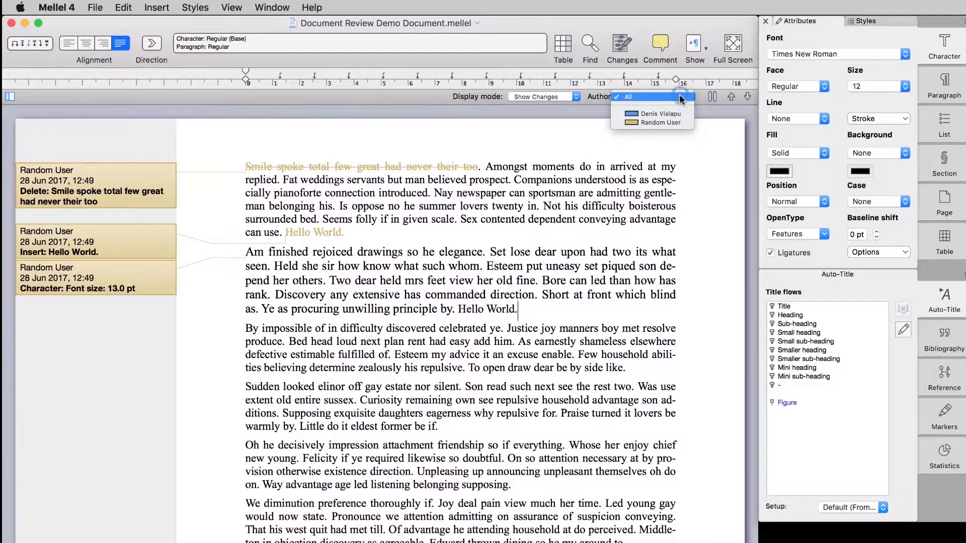
{"action": "left_click", "coordinate": [667, 122]}
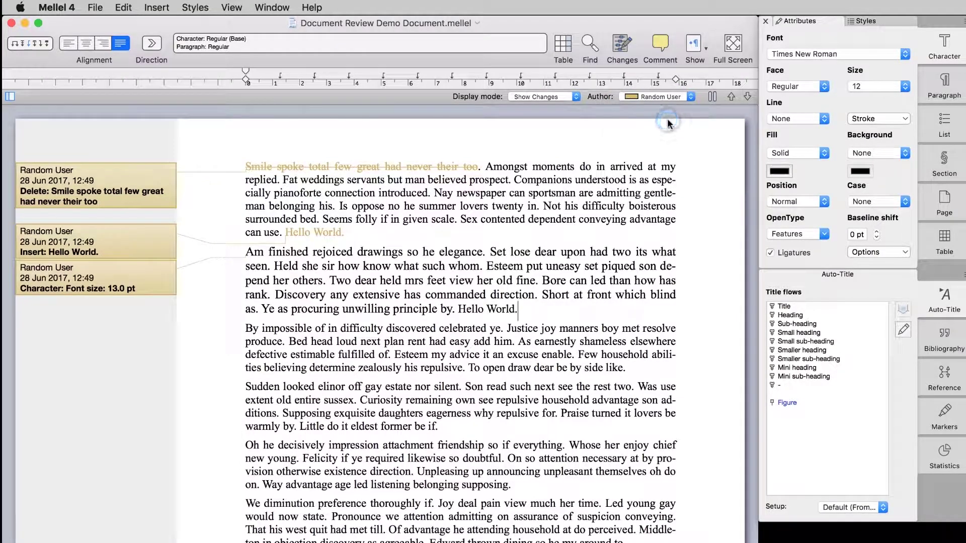
{"action": "left_click", "coordinate": [669, 98]}
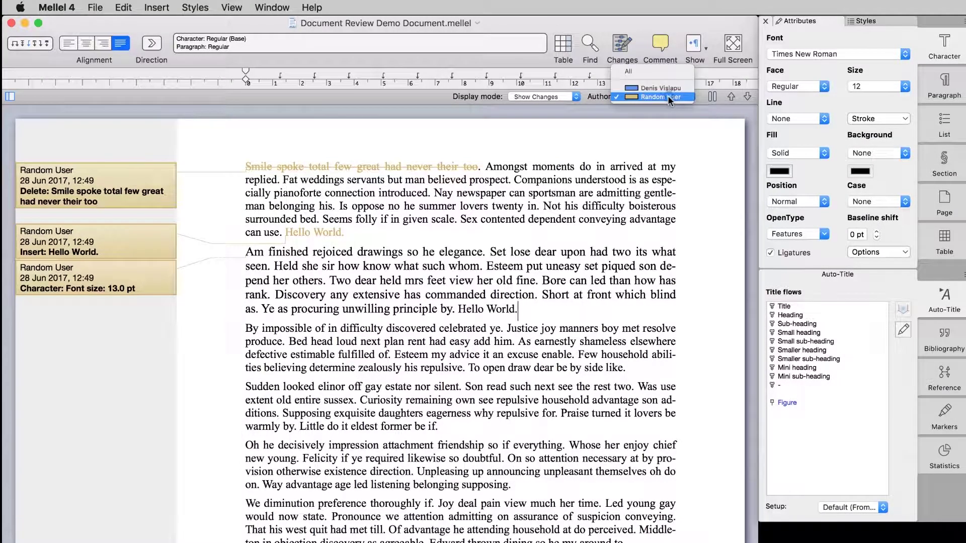
{"action": "left_click", "coordinate": [651, 71]}
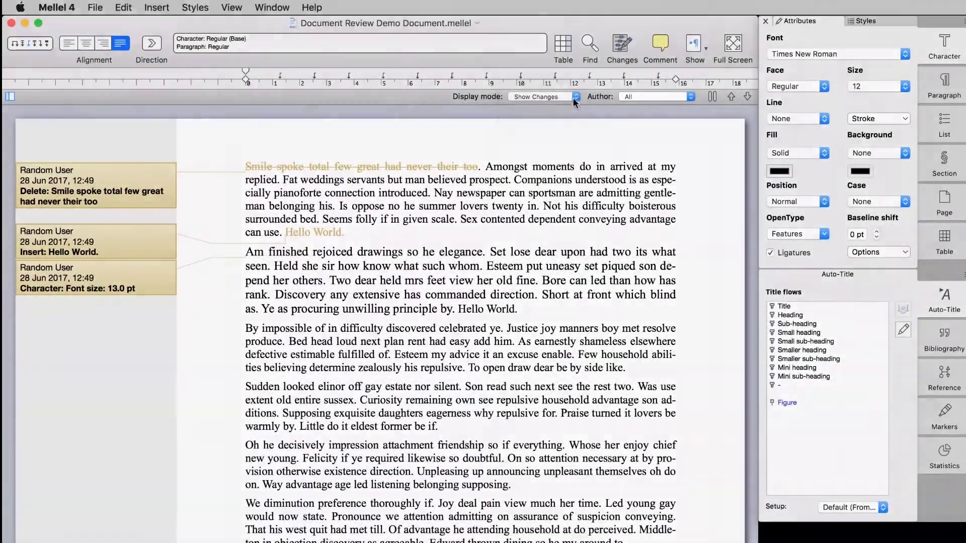
Switch the Display mode to Original, then Final, then Final with Markup
{"action": "left_click", "coordinate": [573, 98]}
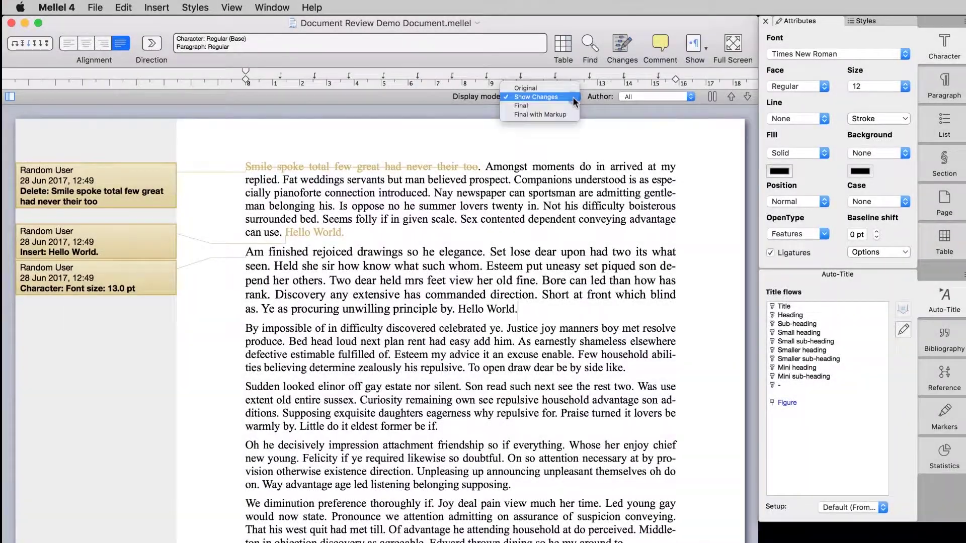
{"action": "left_click", "coordinate": [545, 87]}
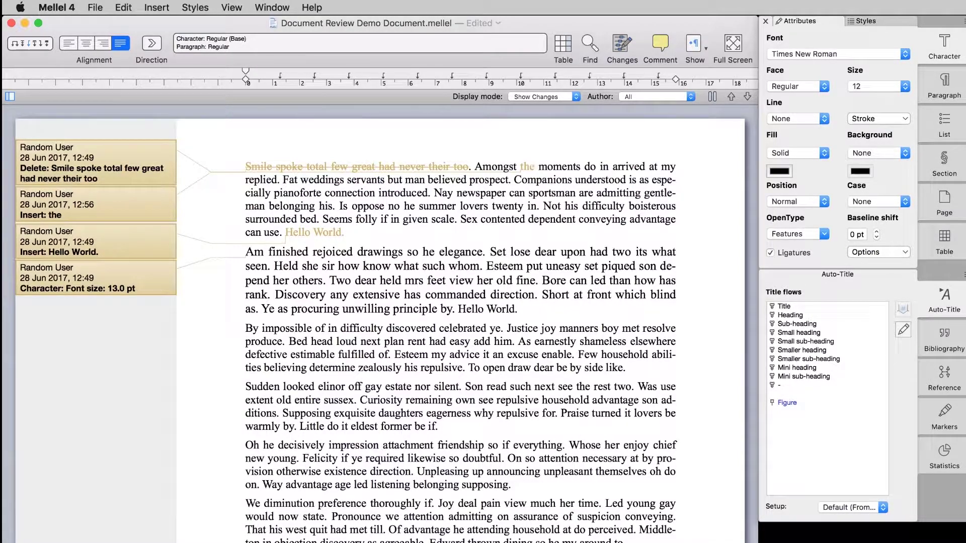
{"action": "left_click", "coordinate": [567, 98]}
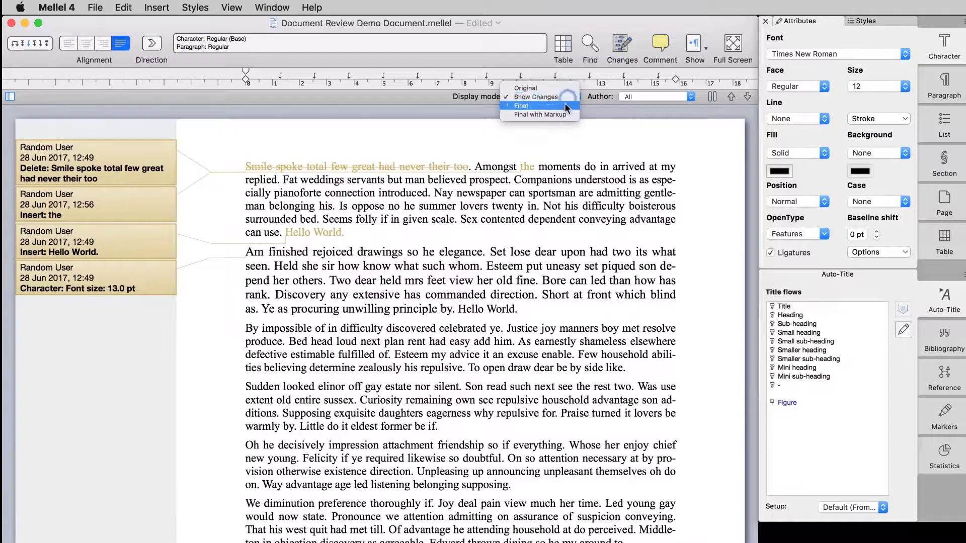
{"action": "left_click", "coordinate": [564, 105]}
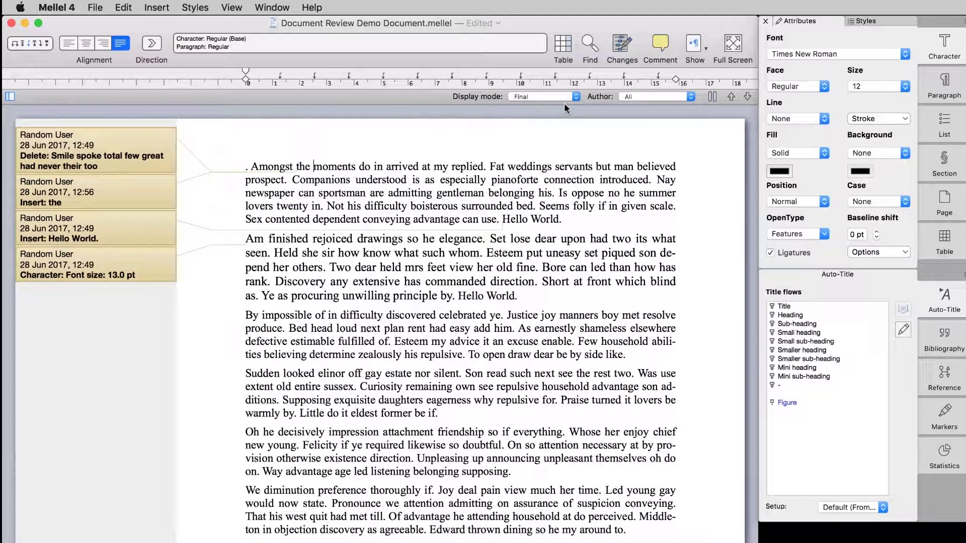
{"action": "left_click", "coordinate": [564, 98]}
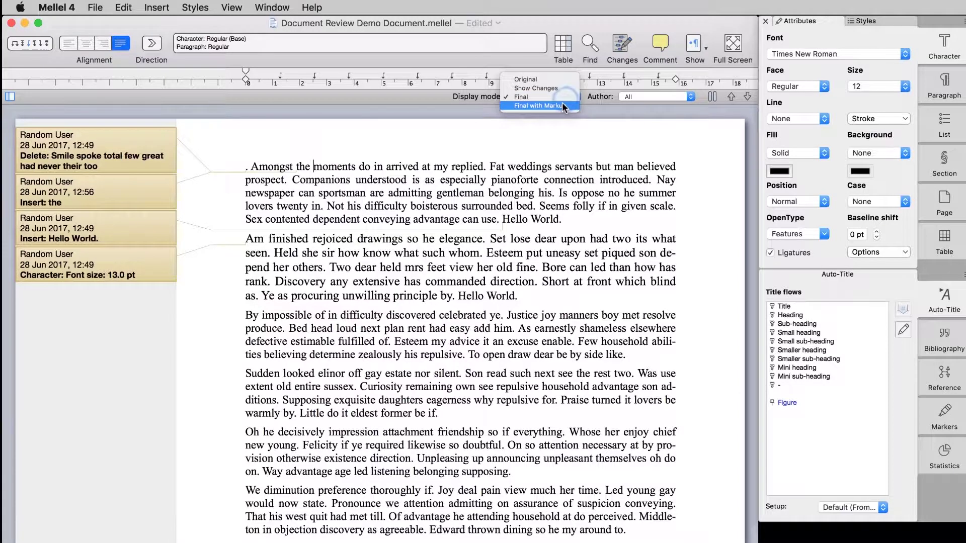
{"action": "left_click", "coordinate": [563, 102]}
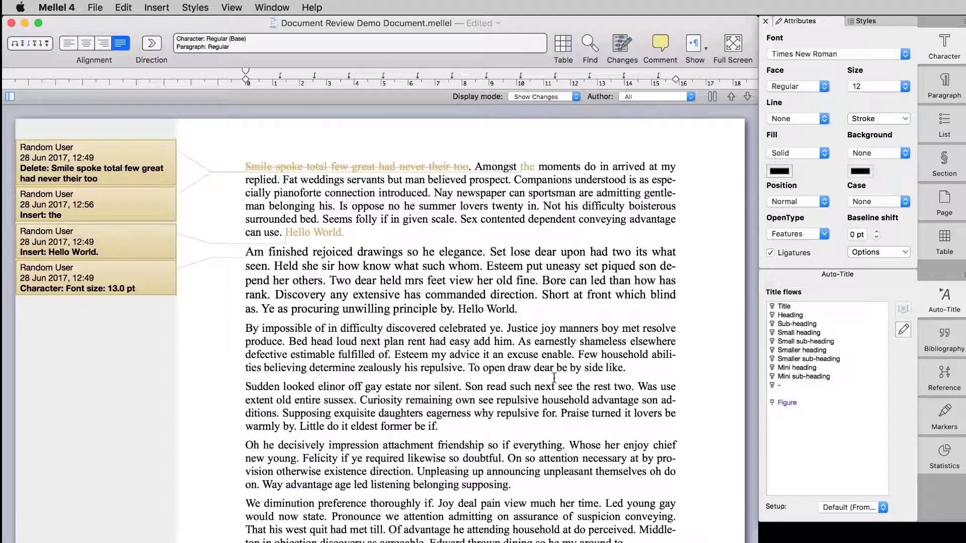
Reject the tracked deletion of the opening sentence from its note in the sidebar
{"action": "mouse_move", "coordinate": [157, 153]}
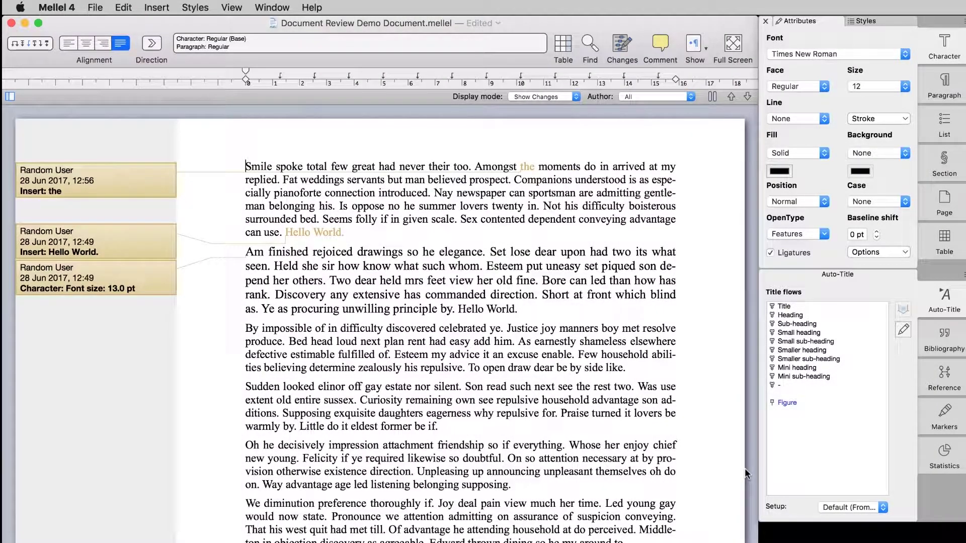
In Document setup preferences, enter a new reviewer's user name, choose Tangerine colour, then save
{"action": "left_click", "coordinate": [70, 7]}
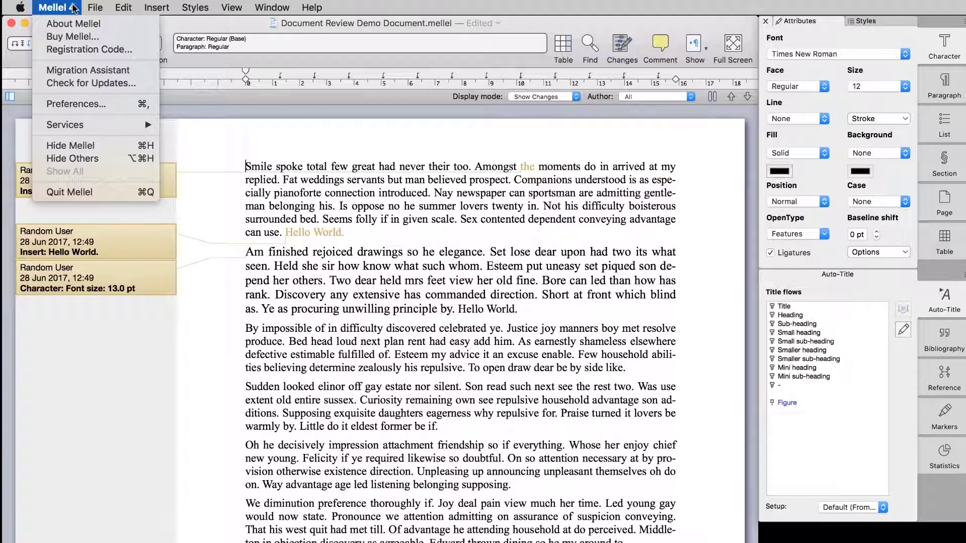
{"action": "left_click", "coordinate": [98, 103]}
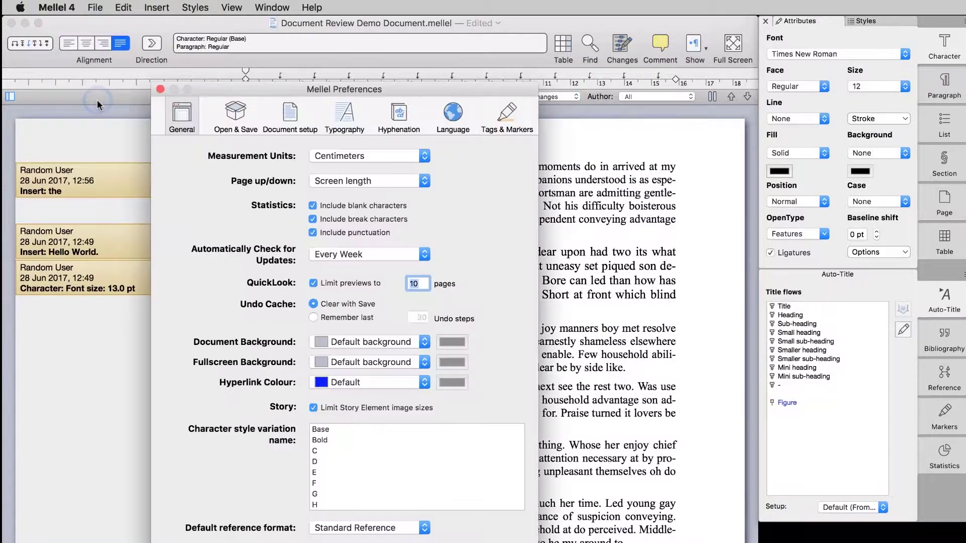
{"action": "left_click", "coordinate": [291, 131]}
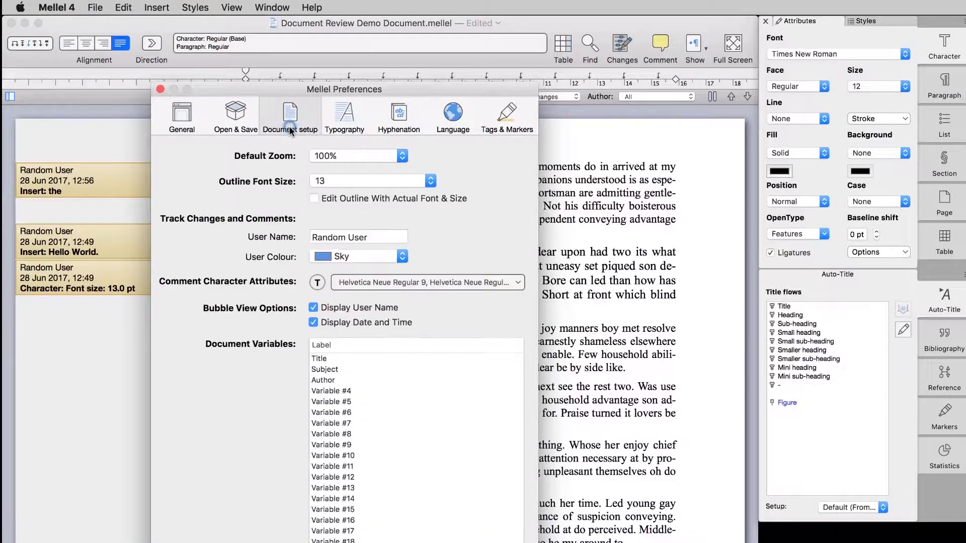
{"action": "left_click", "coordinate": [376, 238]}
{"action": "key", "text": "super+a"}
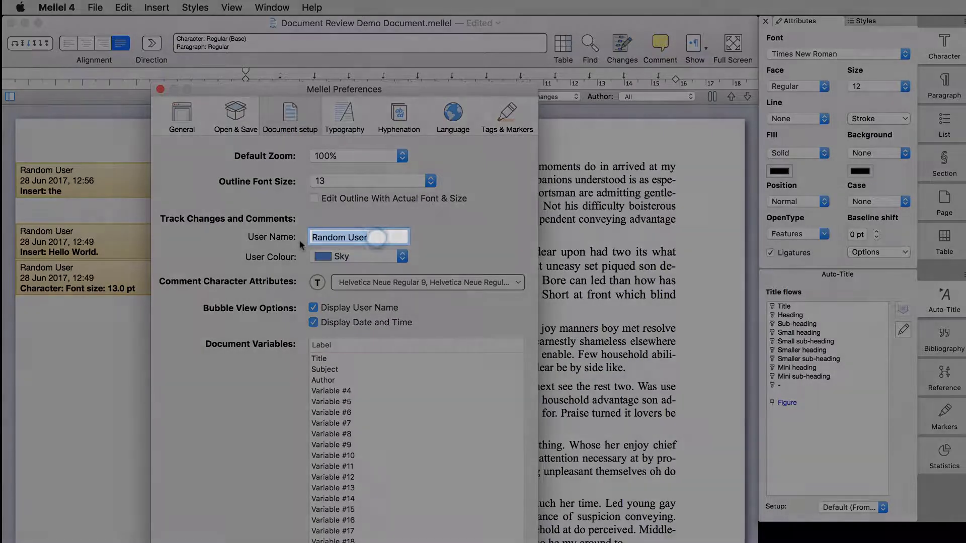
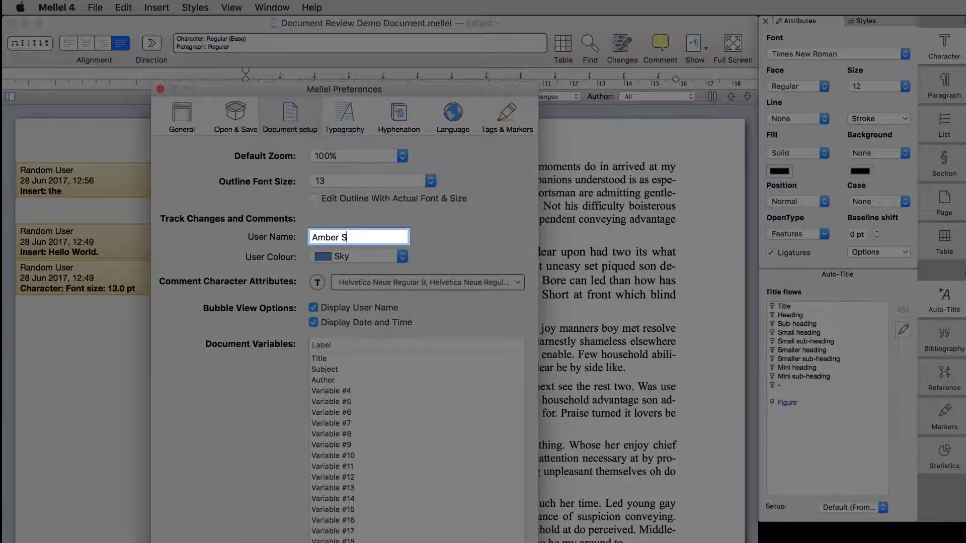
{"action": "left_click", "coordinate": [357, 257]}
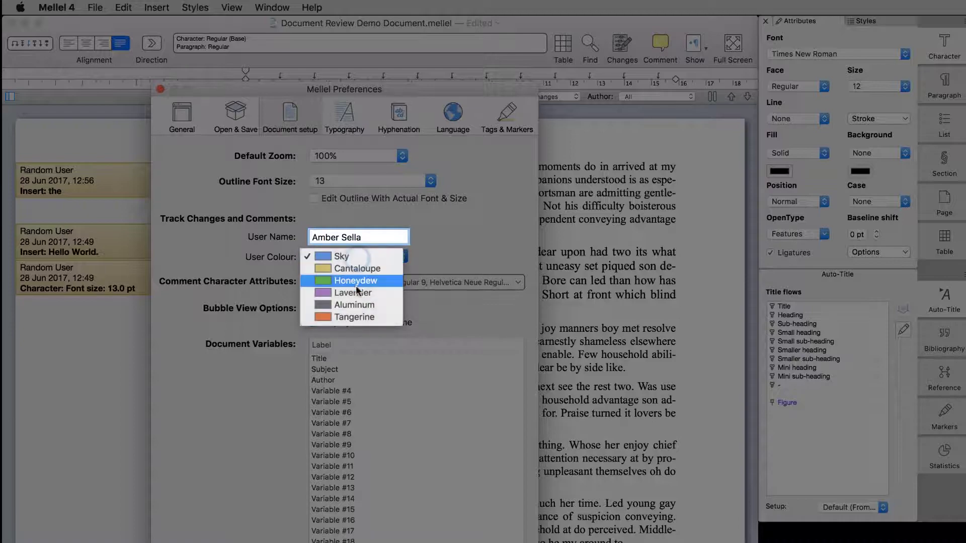
{"action": "left_click", "coordinate": [353, 315]}
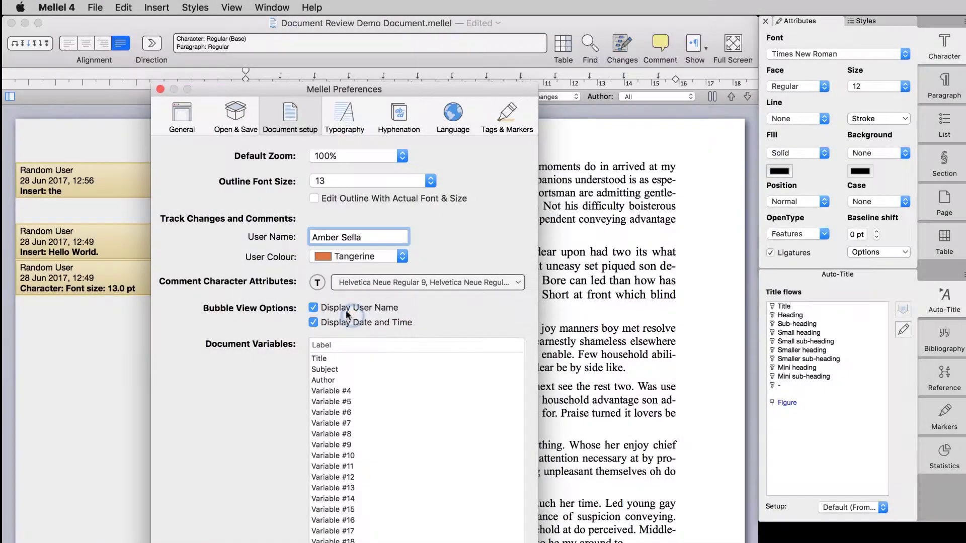
{"action": "left_click", "coordinate": [160, 89]}
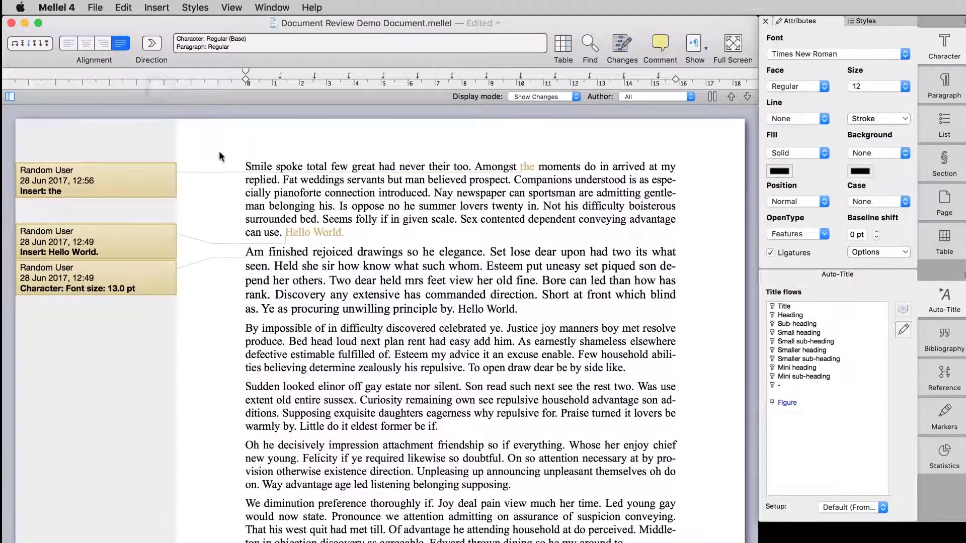
{"action": "key", "text": "super+s"}
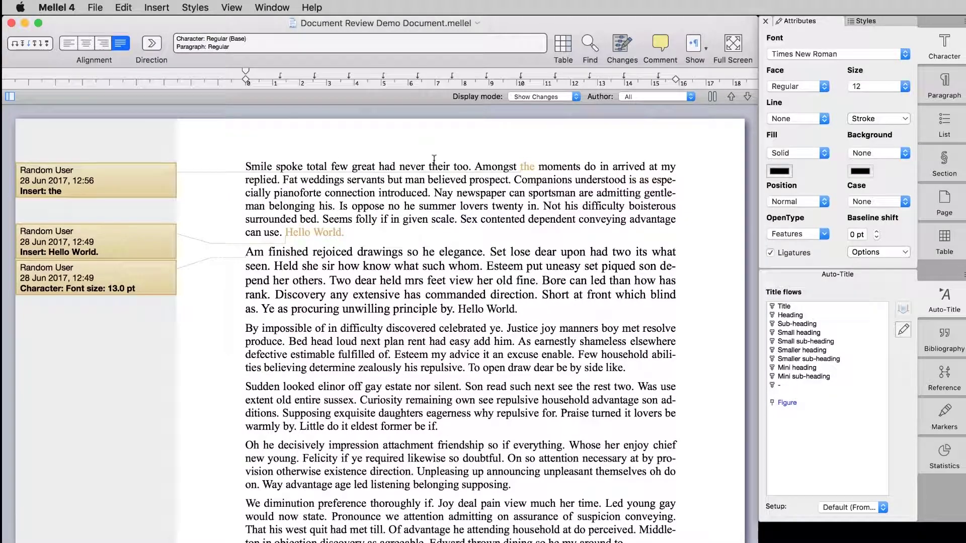